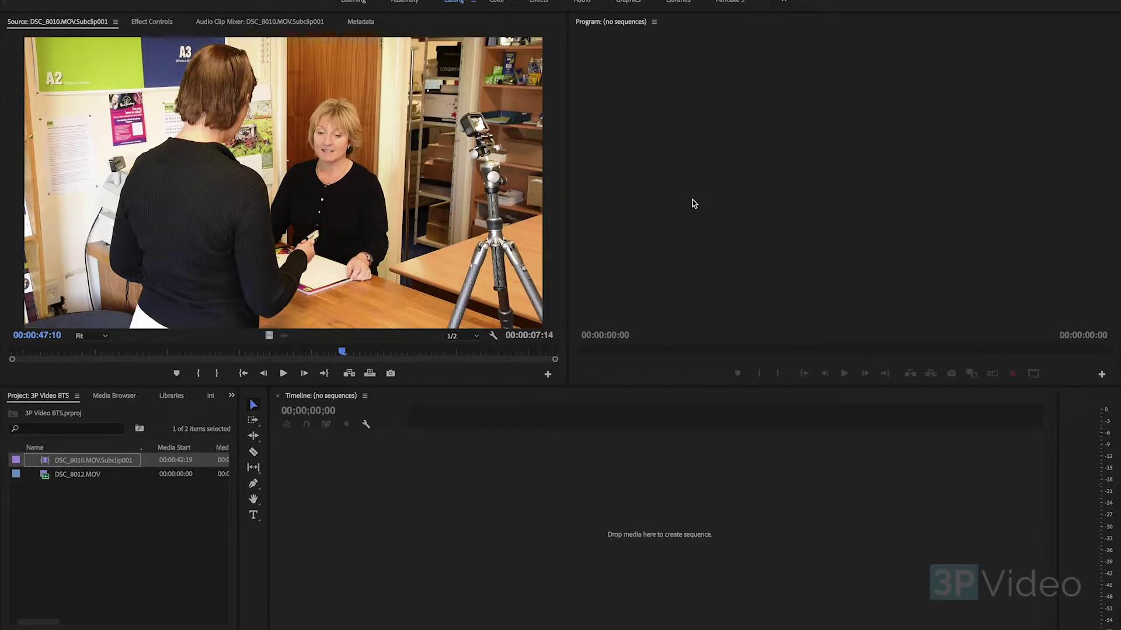
Rewind the subclip to its first frame and load DSC_8012.MOV into the Source monitor.
{"action": "left_click", "coordinate": [341, 354]}
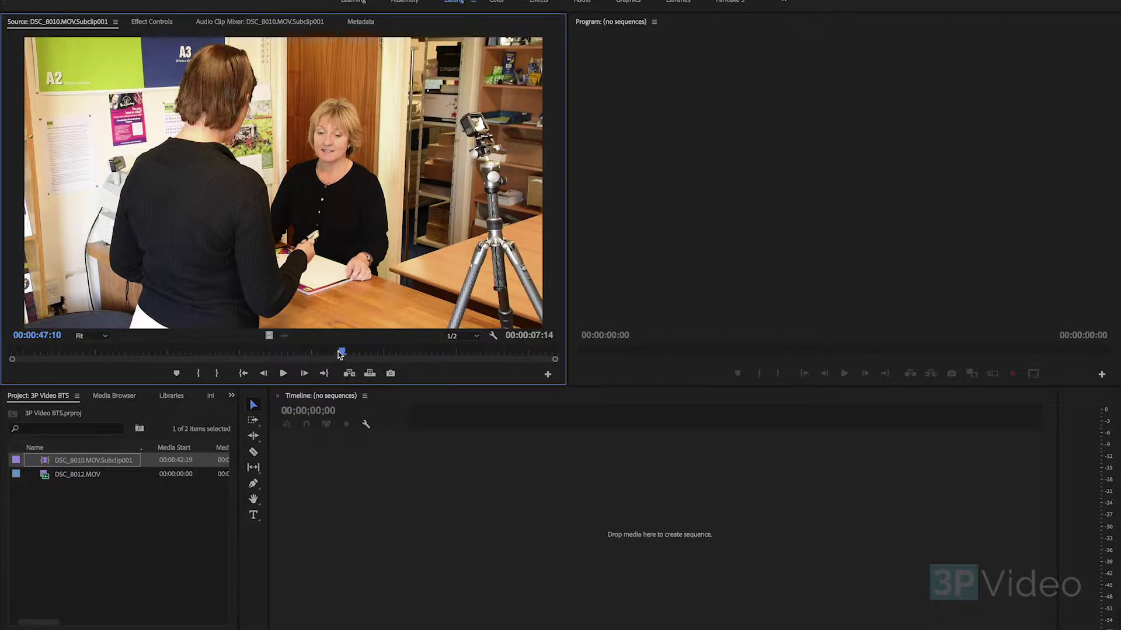
{"action": "left_click_drag", "start_coordinate": [342, 353], "coordinate": [8, 364]}
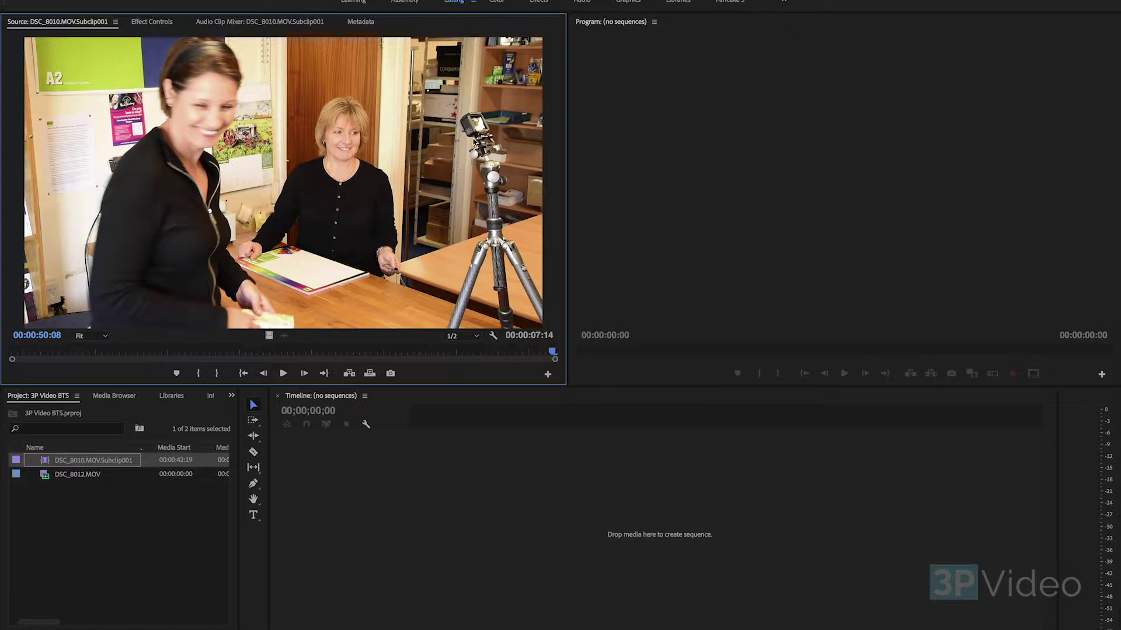
{"action": "key", "text": "Home"}
{"action": "left_click", "coordinate": [48, 487]}
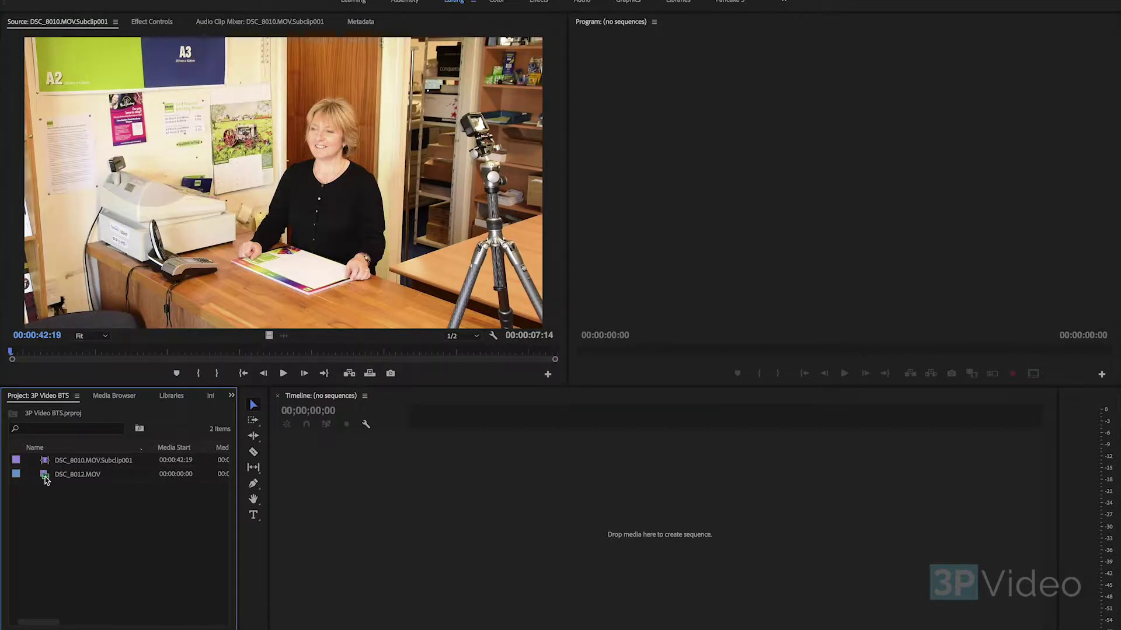
{"action": "left_click", "coordinate": [45, 479]}
{"action": "double_click", "coordinate": [46, 479]}
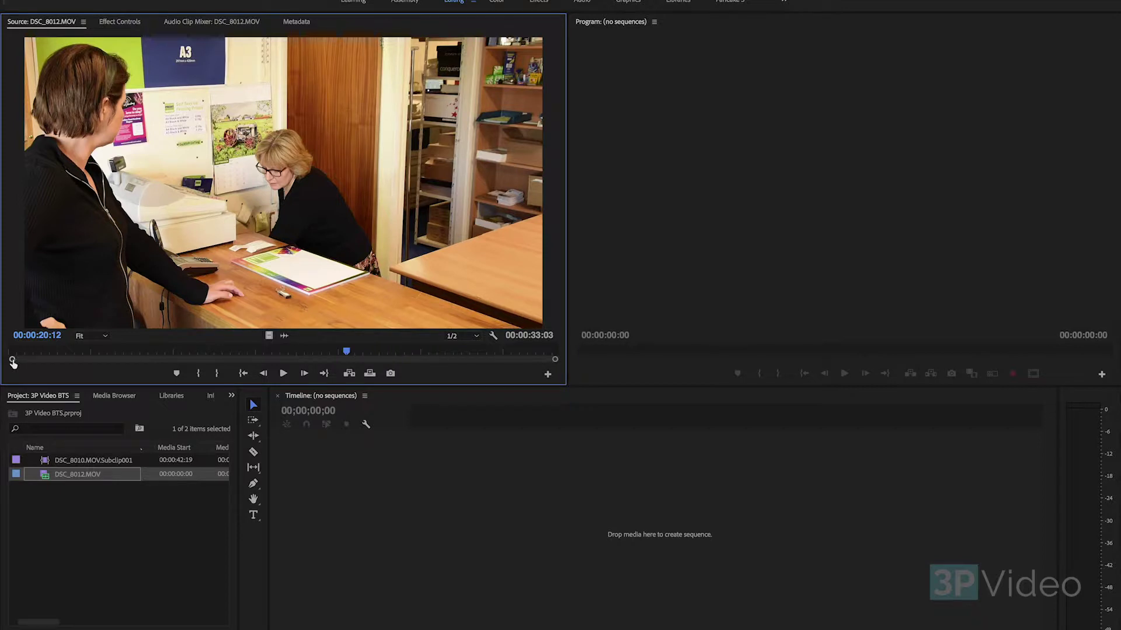
Zoom the Source time ruler and scrub DSC_8012.MOV to 00:00:21:05, where the counter corner is clear.
{"action": "left_click_drag", "start_coordinate": [13, 360], "coordinate": [74, 364]}
{"action": "left_click_drag", "start_coordinate": [284, 352], "coordinate": [389, 354]}
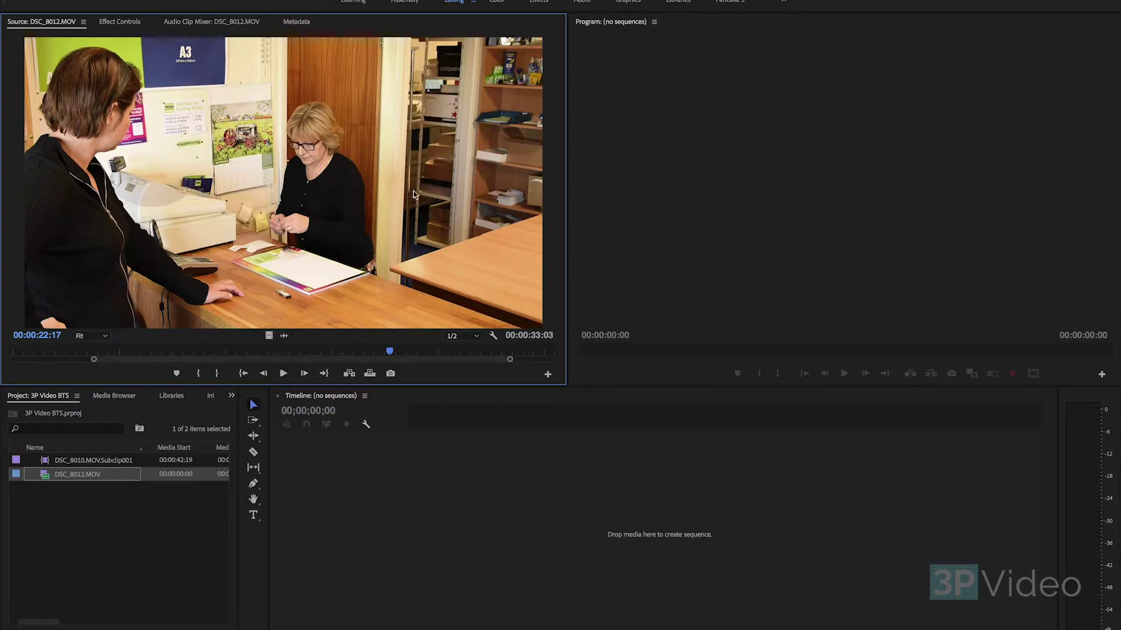
{"action": "double_click", "coordinate": [45, 460]}
{"action": "double_click", "coordinate": [45, 475]}
{"action": "left_click_drag", "start_coordinate": [389, 352], "coordinate": [363, 351]}
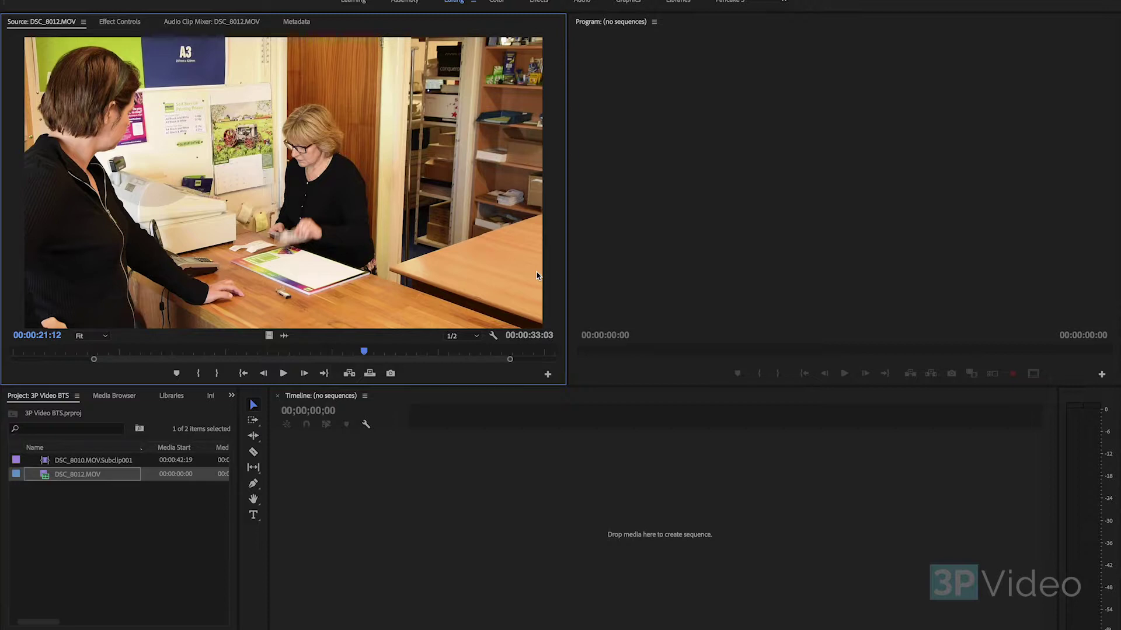
{"action": "key", "text": "Left"}
{"action": "key", "text": "Left"}
{"action": "key", "text": "Left"}
{"action": "key", "text": "Left"}
{"action": "key", "text": "Left"}
{"action": "key", "text": "Left"}
{"action": "key", "text": "Left"}
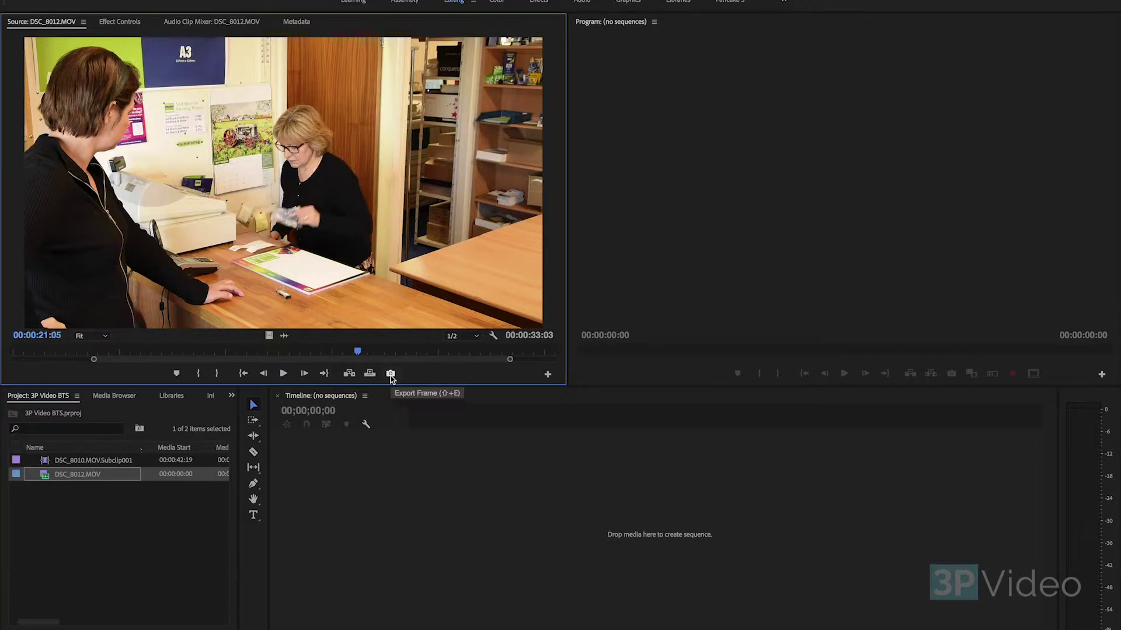
Export the 00:00:21:05 frame as a JPEG still imported into the project.
{"action": "left_click", "coordinate": [390, 374]}
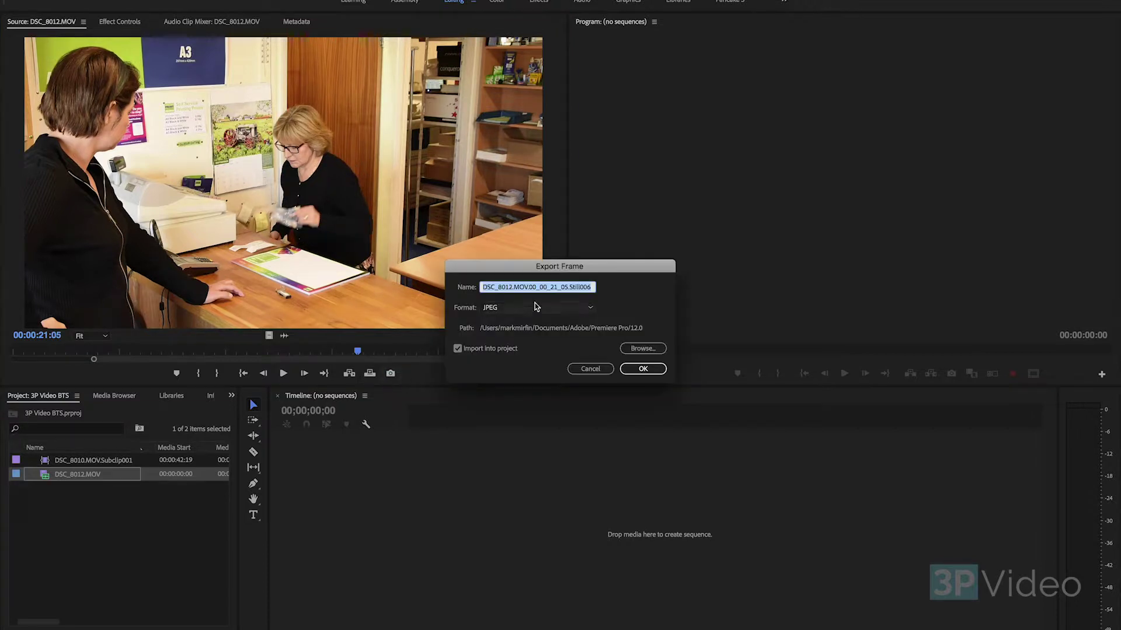
{"action": "left_click", "coordinate": [650, 372]}
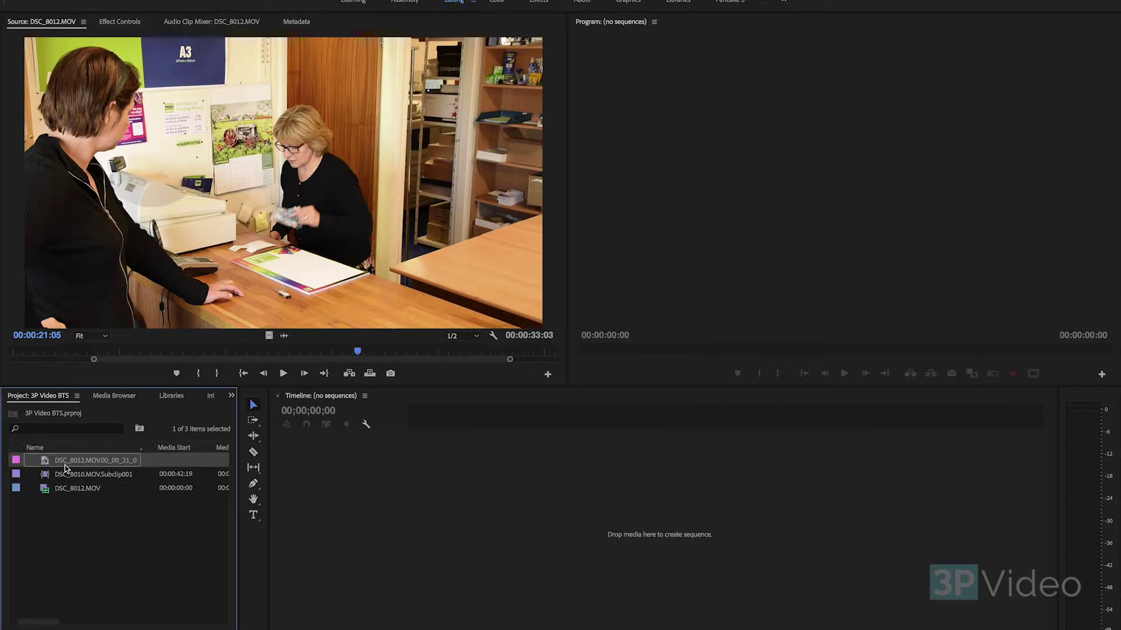
{"action": "left_click", "coordinate": [59, 478]}
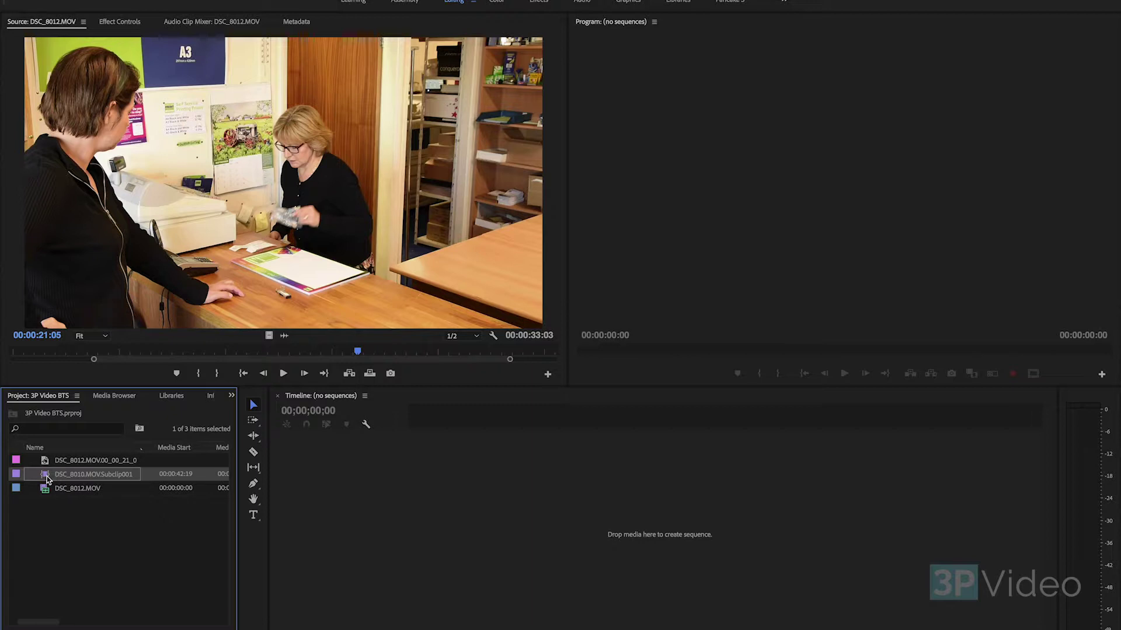
{"action": "right_click", "coordinate": [47, 477]}
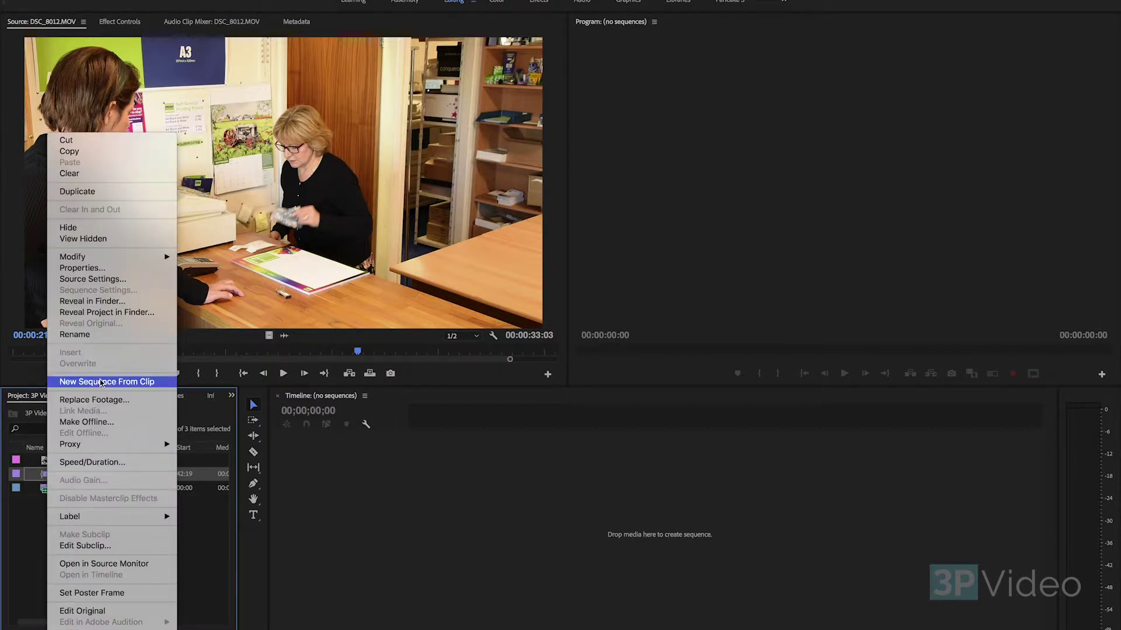
Create a new sequence from the DSC_8010 subclip and move the subclip up to V2.
{"action": "left_click", "coordinate": [79, 384]}
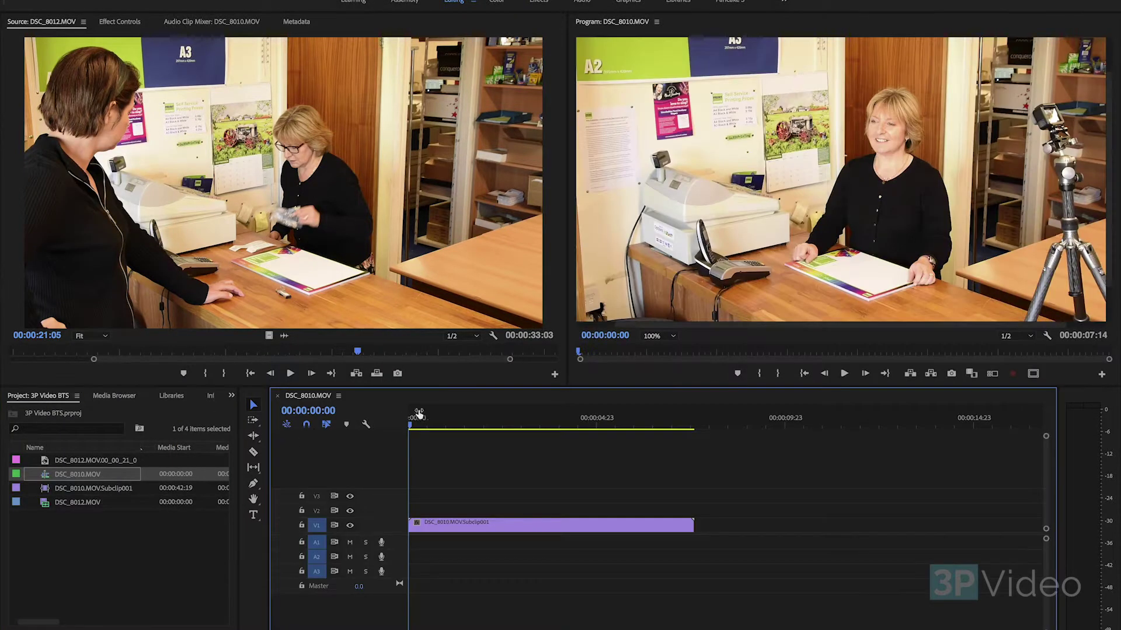
{"action": "left_click_drag", "start_coordinate": [408, 425], "coordinate": [383, 443]}
{"action": "left_click_drag", "start_coordinate": [431, 524], "coordinate": [434, 517]}
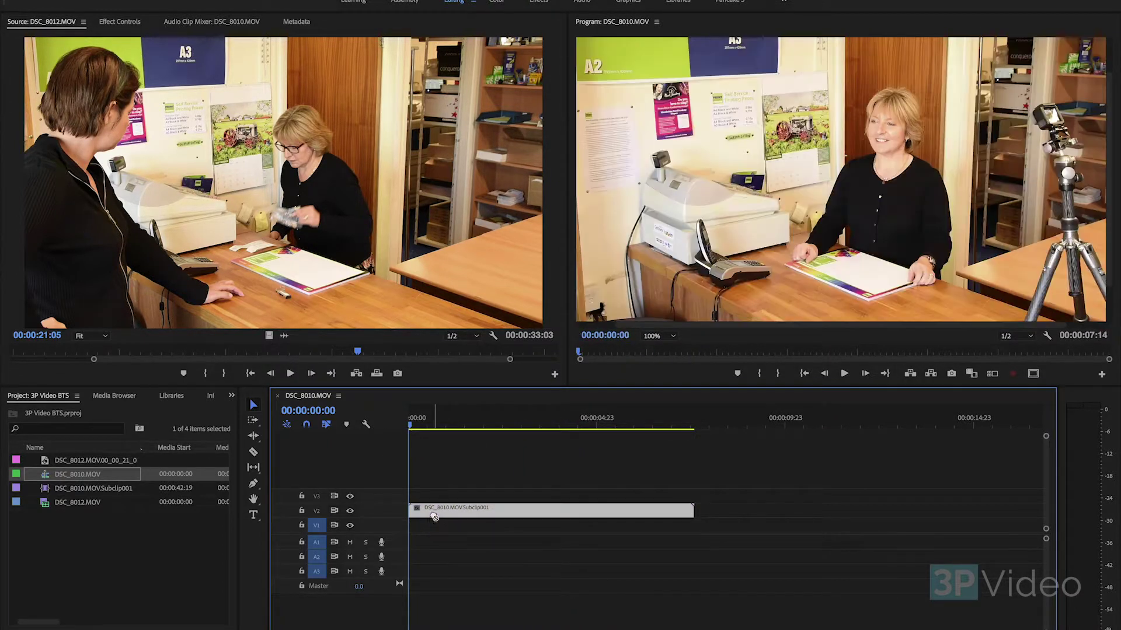
Place the exported JPEG still on V1 and stretch it to the subclip's length.
{"action": "left_click", "coordinate": [48, 461]}
{"action": "left_click_drag", "start_coordinate": [48, 461], "coordinate": [411, 527]}
{"action": "left_click", "coordinate": [592, 523]}
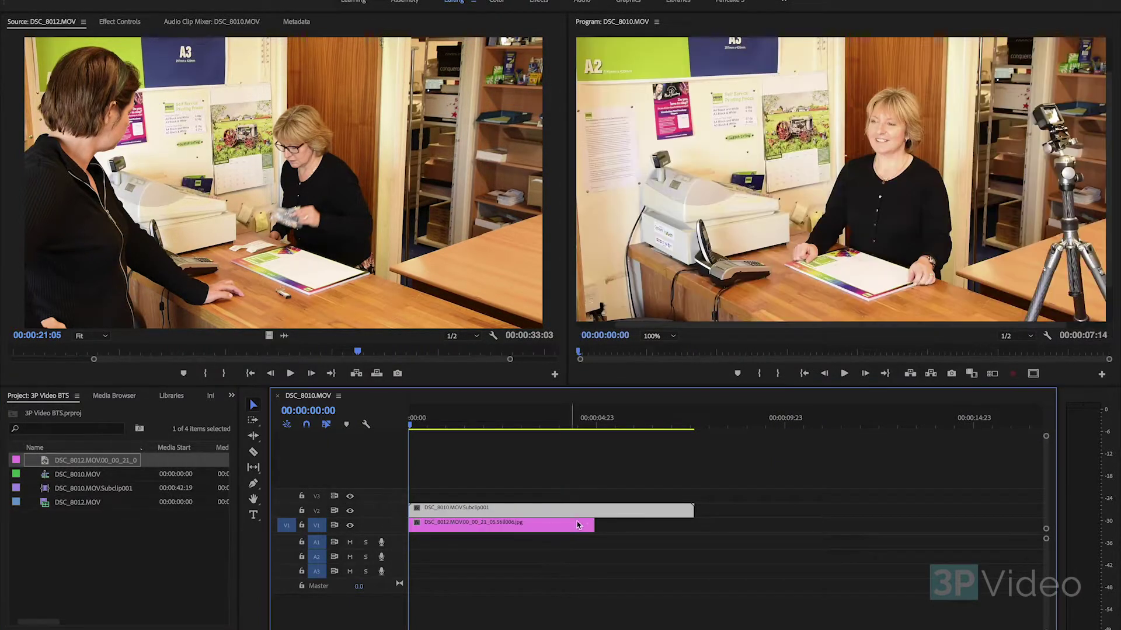
{"action": "left_click_drag", "start_coordinate": [596, 524], "coordinate": [694, 525]}
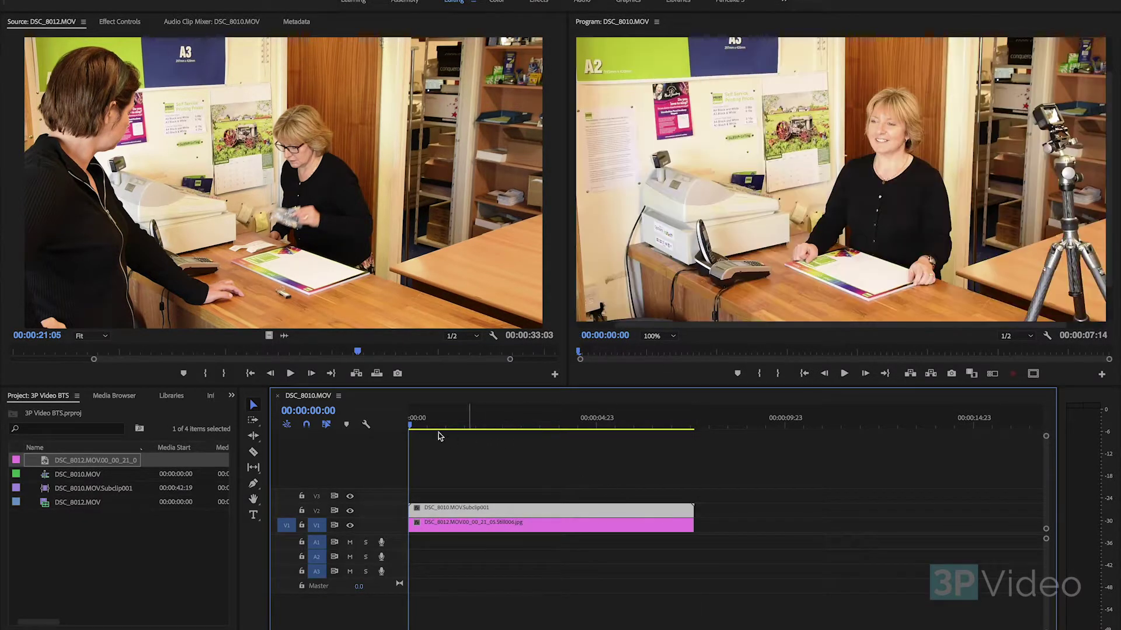
{"action": "left_click_drag", "start_coordinate": [416, 431], "coordinate": [488, 445]}
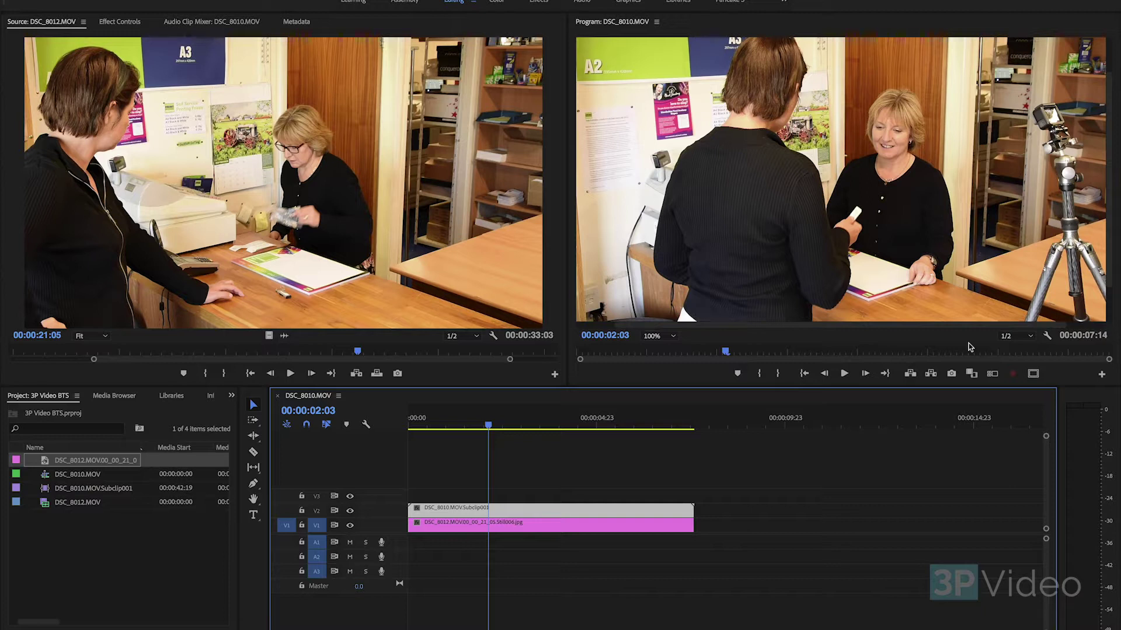
Set the Program monitor to 75% and show Effect Controls for the V2 subclip.
{"action": "left_click", "coordinate": [671, 337]}
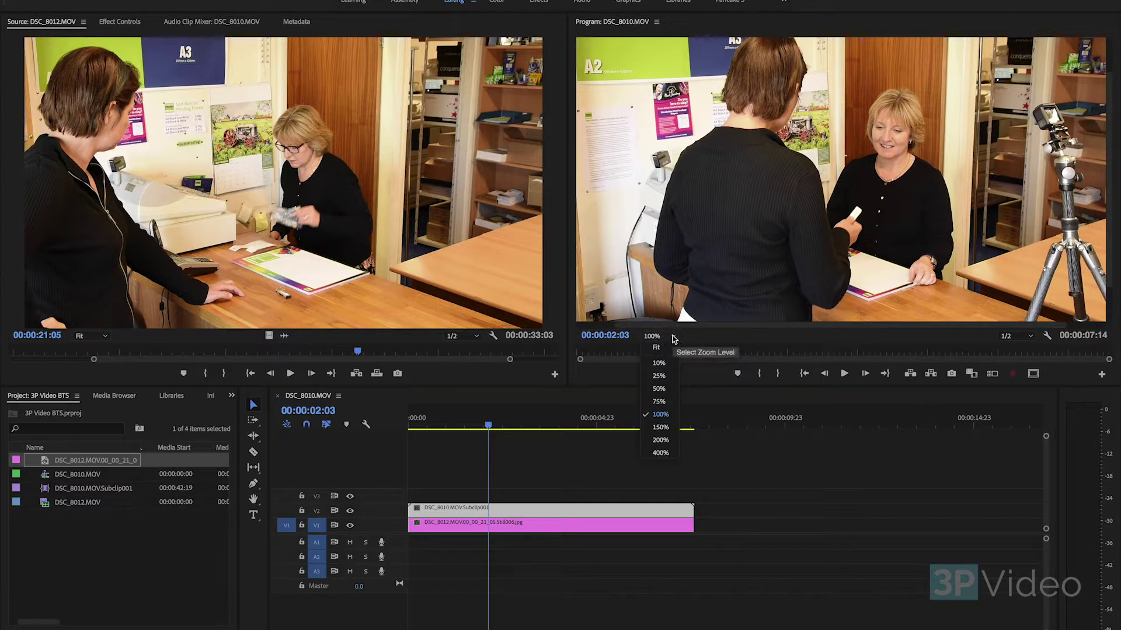
{"action": "left_click", "coordinate": [666, 407]}
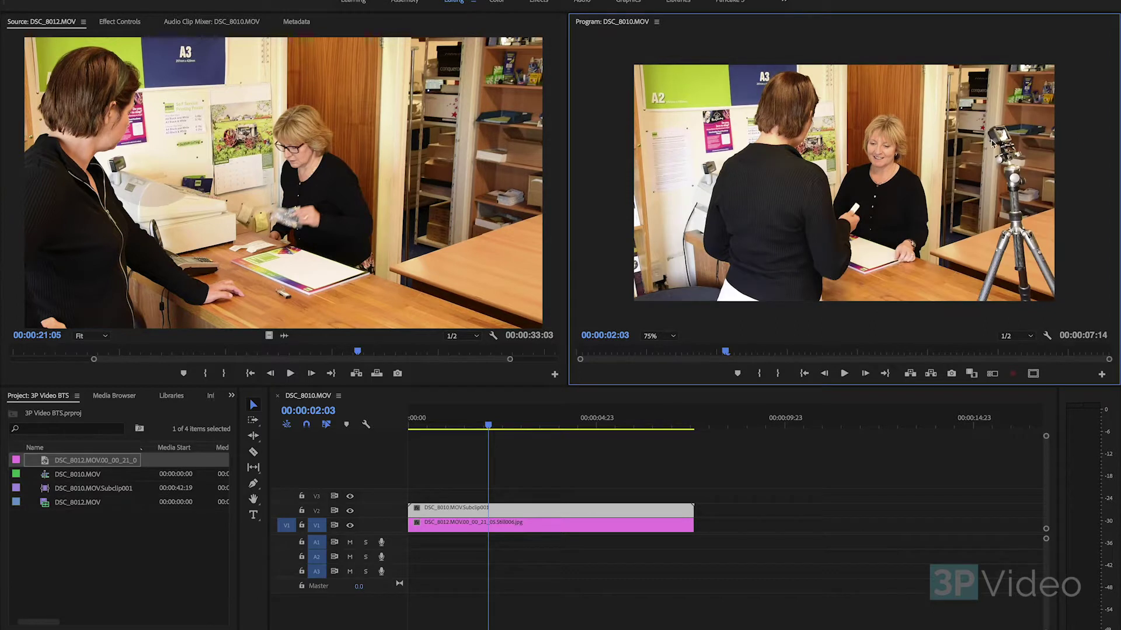
{"action": "left_click", "coordinate": [542, 514]}
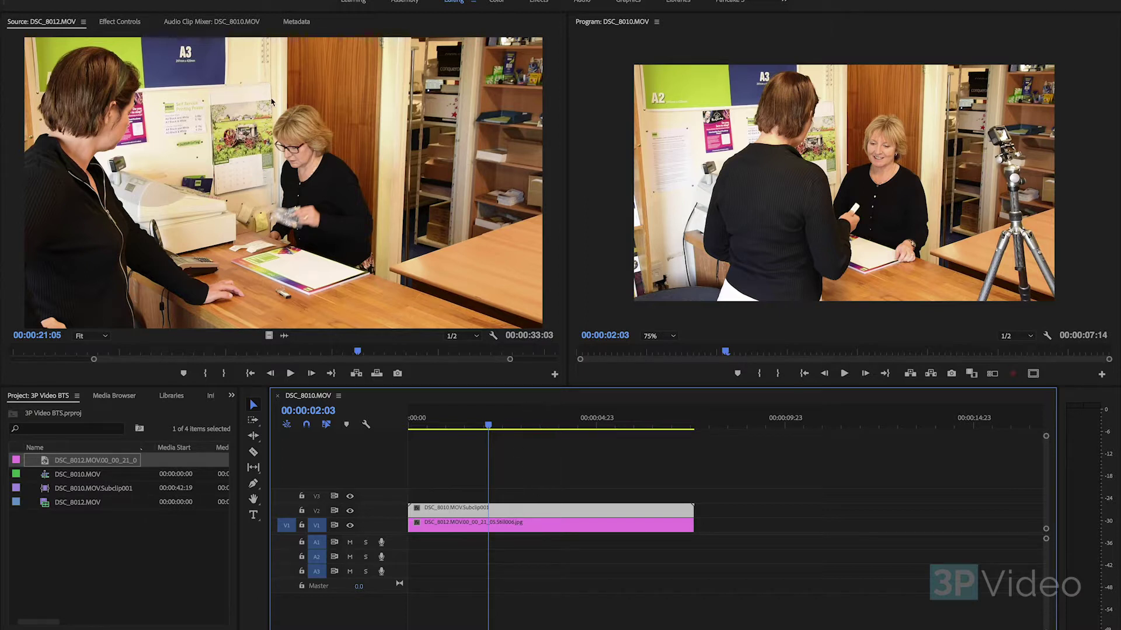
{"action": "left_click", "coordinate": [129, 26]}
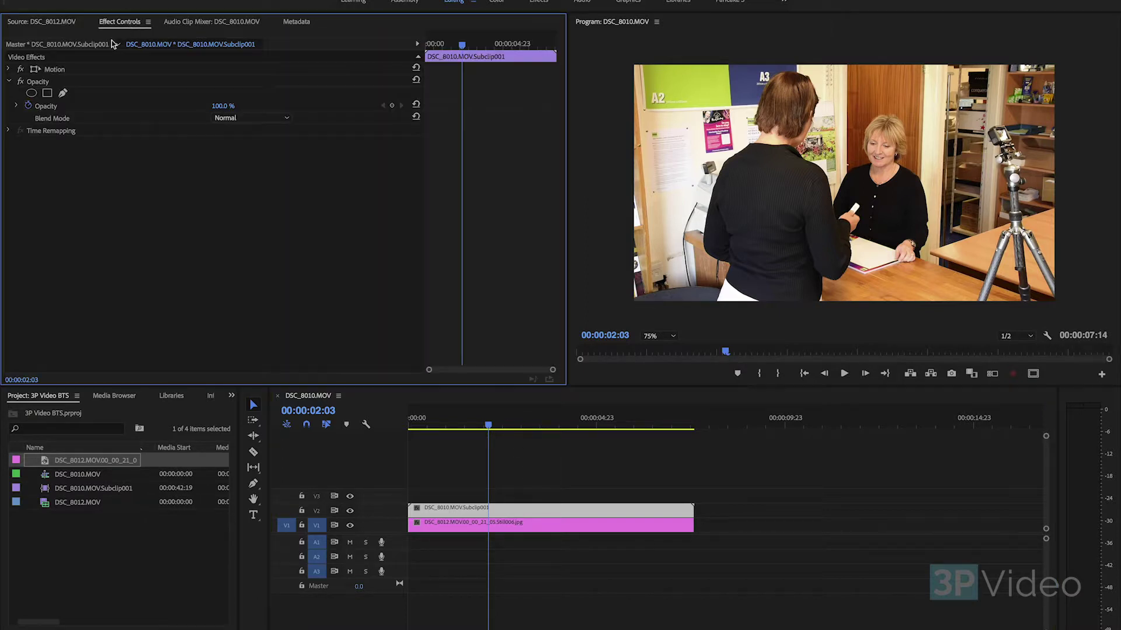
Draw a four-point bezier opacity mask around the right-side tripod and set it to Inverted.
{"action": "left_click", "coordinate": [63, 94]}
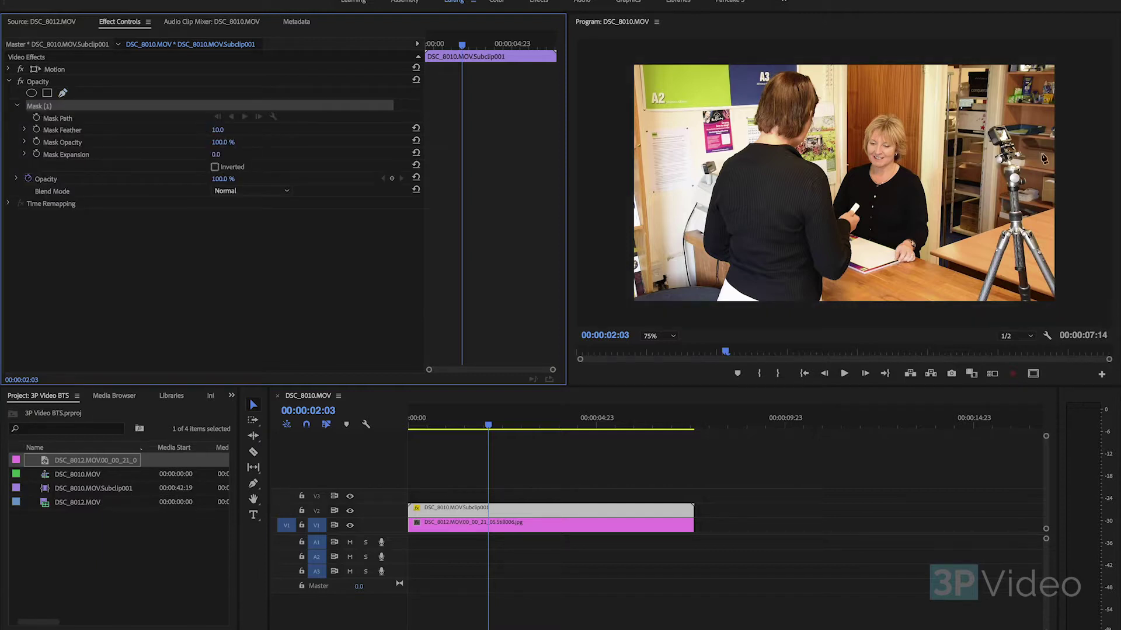
{"action": "left_click", "coordinate": [961, 51]}
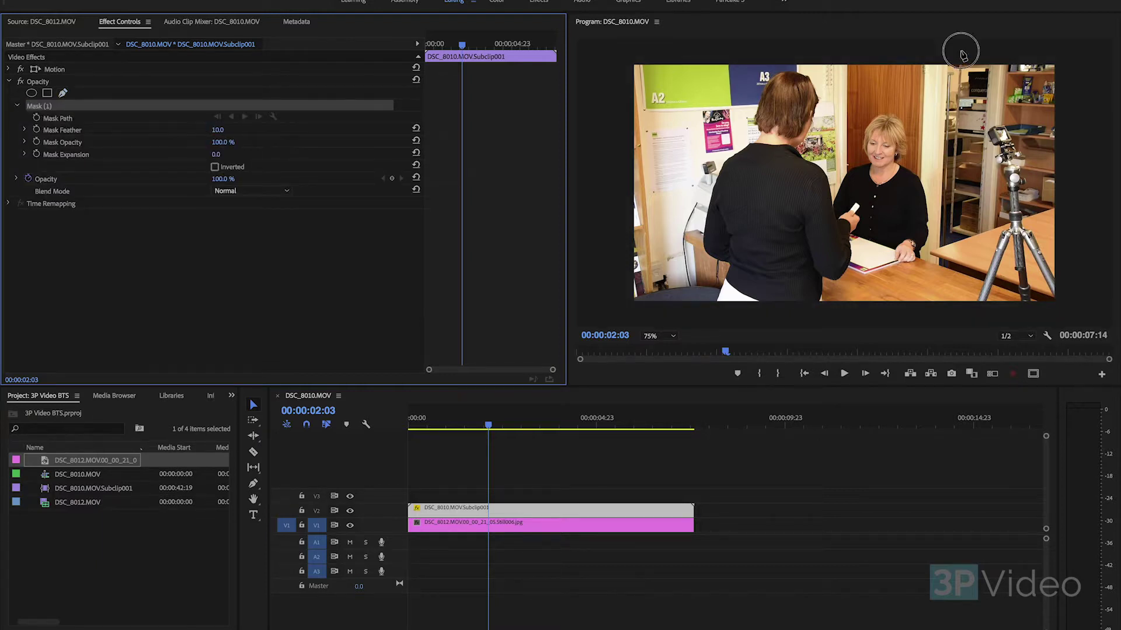
{"action": "left_click", "coordinate": [946, 312]}
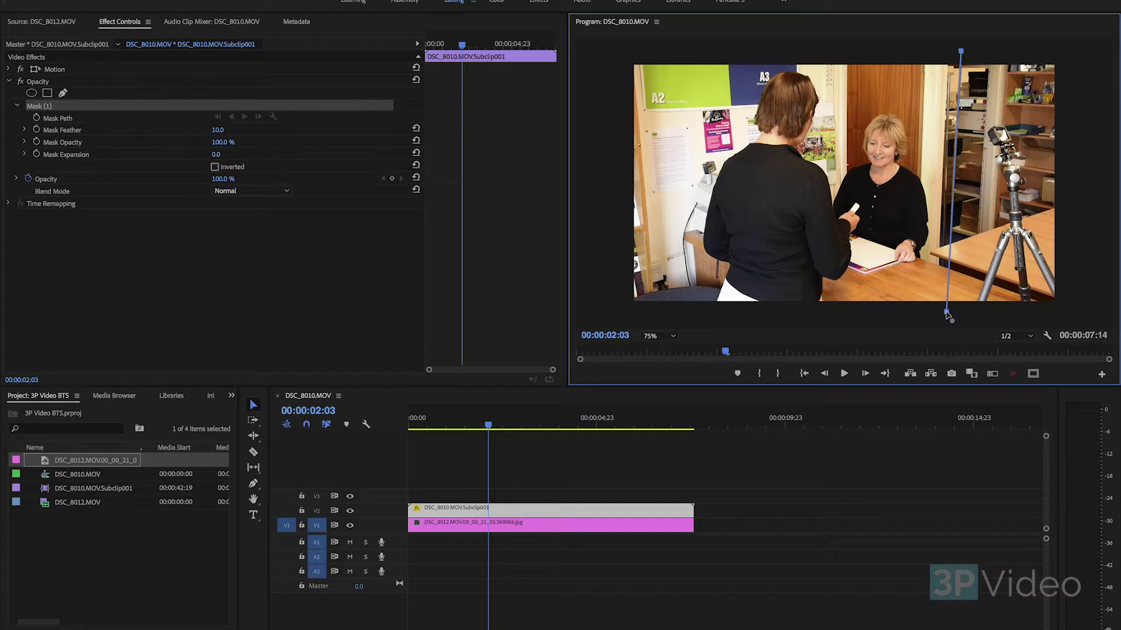
{"action": "left_click", "coordinate": [1069, 310]}
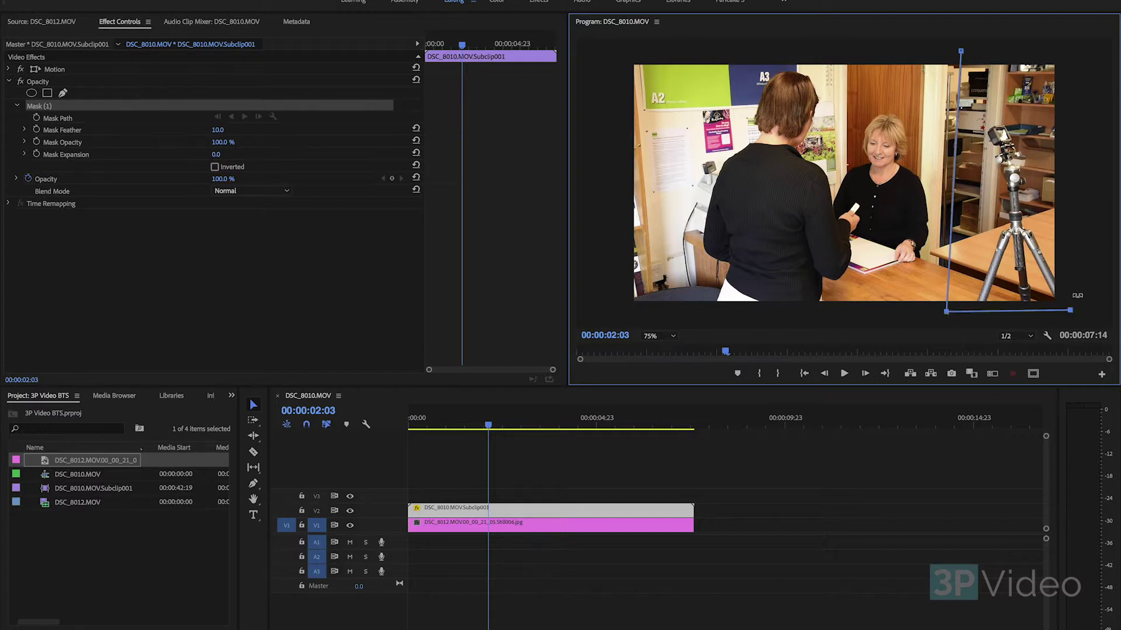
{"action": "left_click", "coordinate": [1077, 54]}
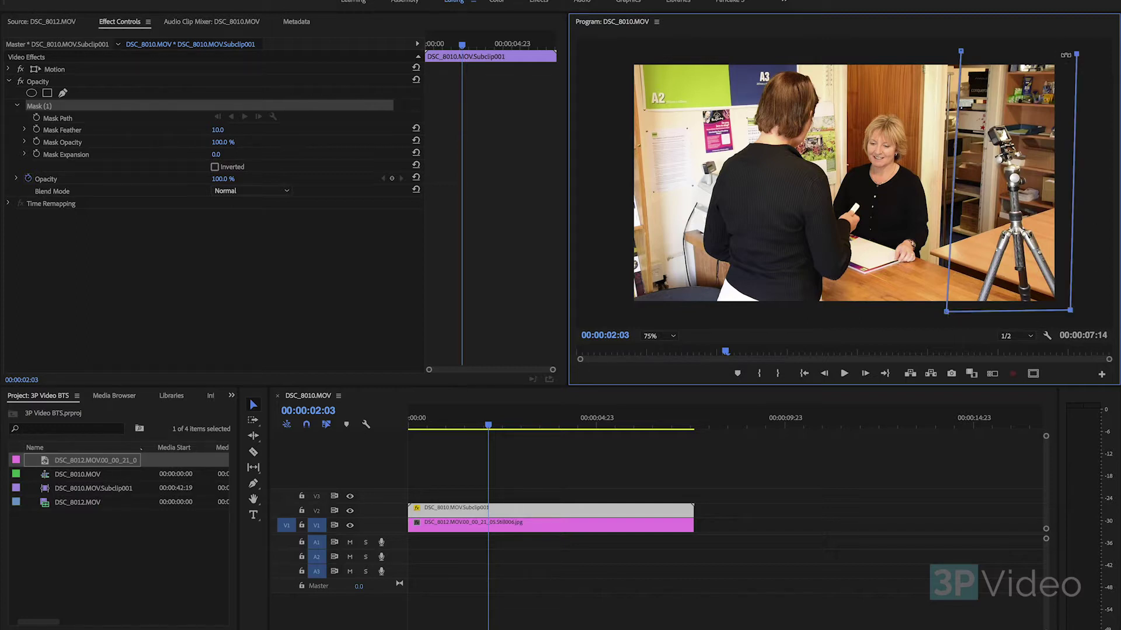
{"action": "left_click", "coordinate": [961, 52]}
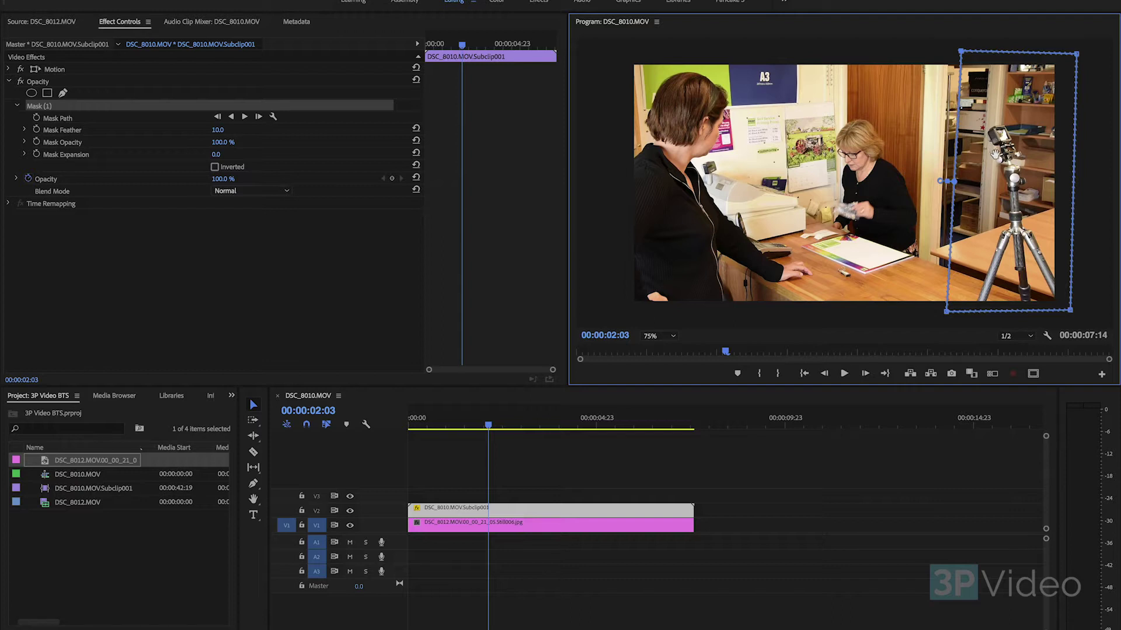
{"action": "left_click", "coordinate": [215, 167]}
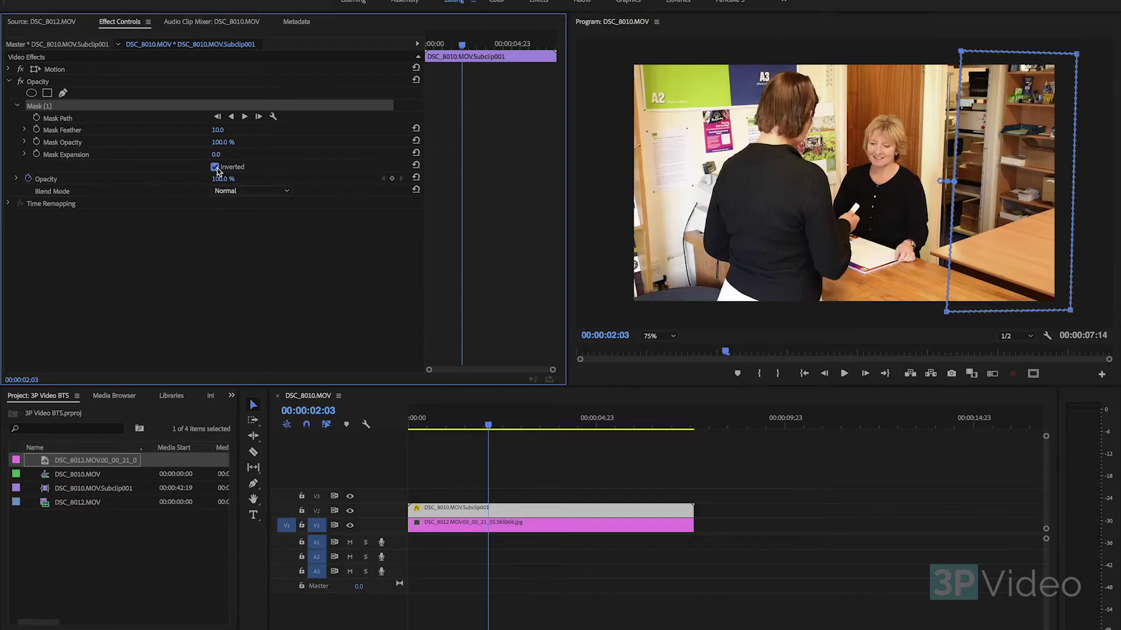
Deselect the clip, view the Program monitor at 100%, and return the playhead to the sequence start.
{"action": "left_click", "coordinate": [621, 461]}
{"action": "left_click", "coordinate": [668, 335]}
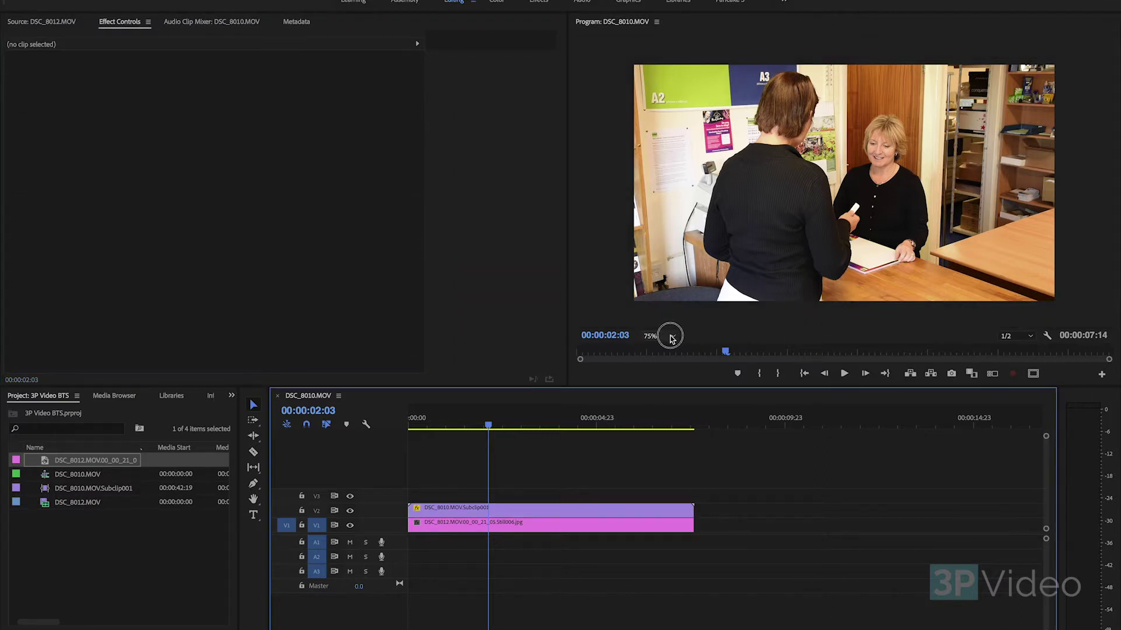
{"action": "left_click", "coordinate": [660, 415]}
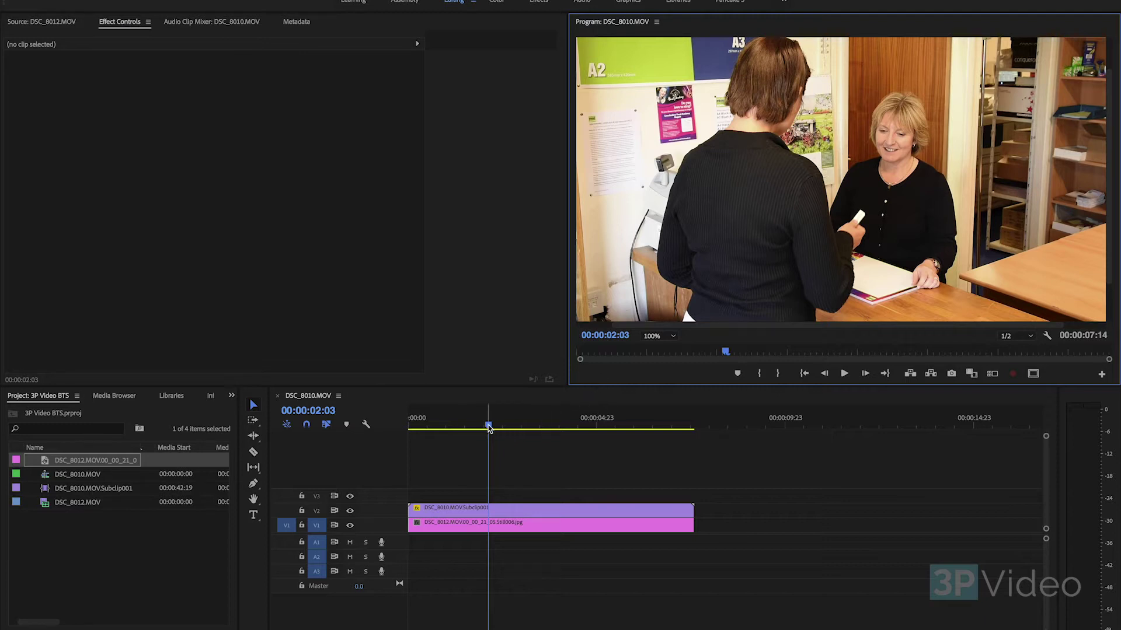
{"action": "left_click_drag", "start_coordinate": [488, 426], "coordinate": [375, 420]}
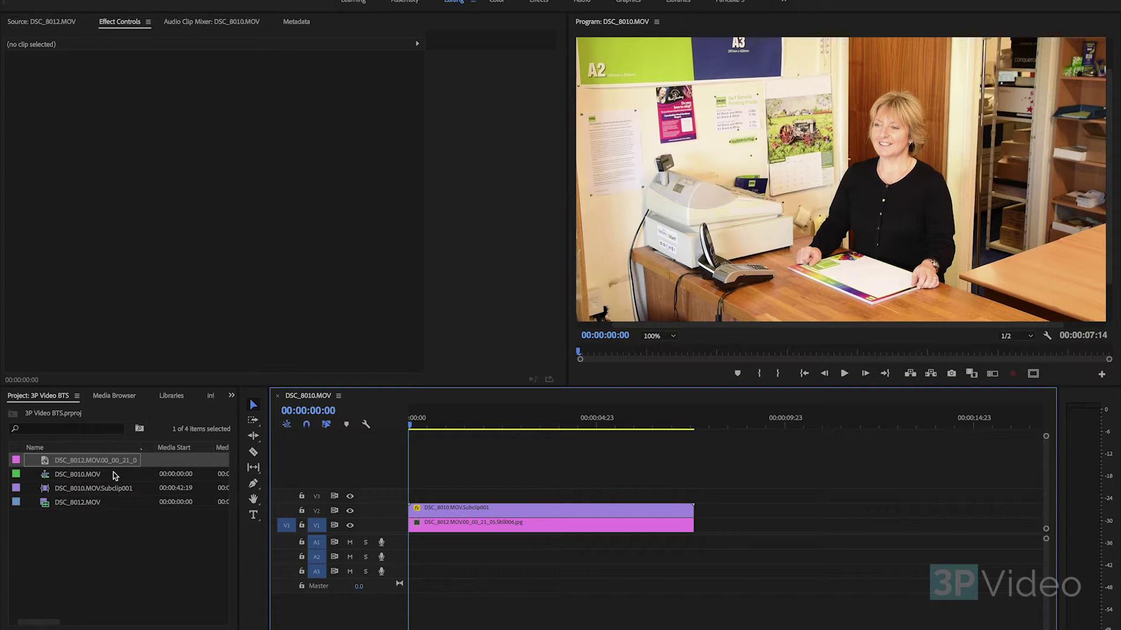
Play the unmasked DSC_8010.MOV.Subclip001 in the Source monitor, then reset the sequence playhead to 0.
{"action": "left_click", "coordinate": [67, 474]}
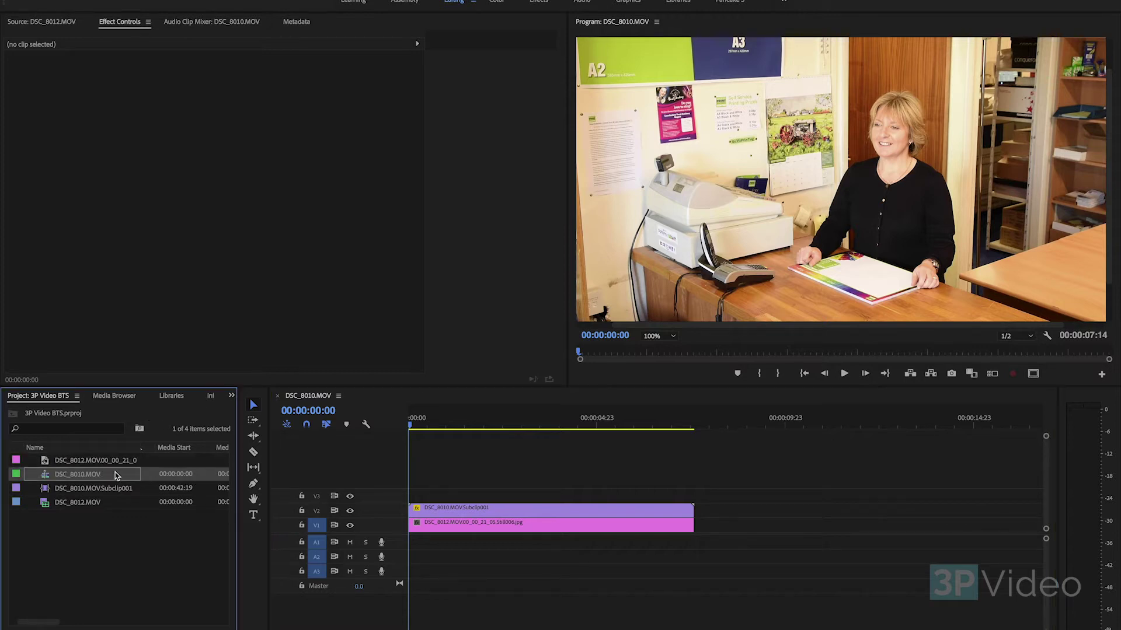
{"action": "double_click", "coordinate": [47, 489]}
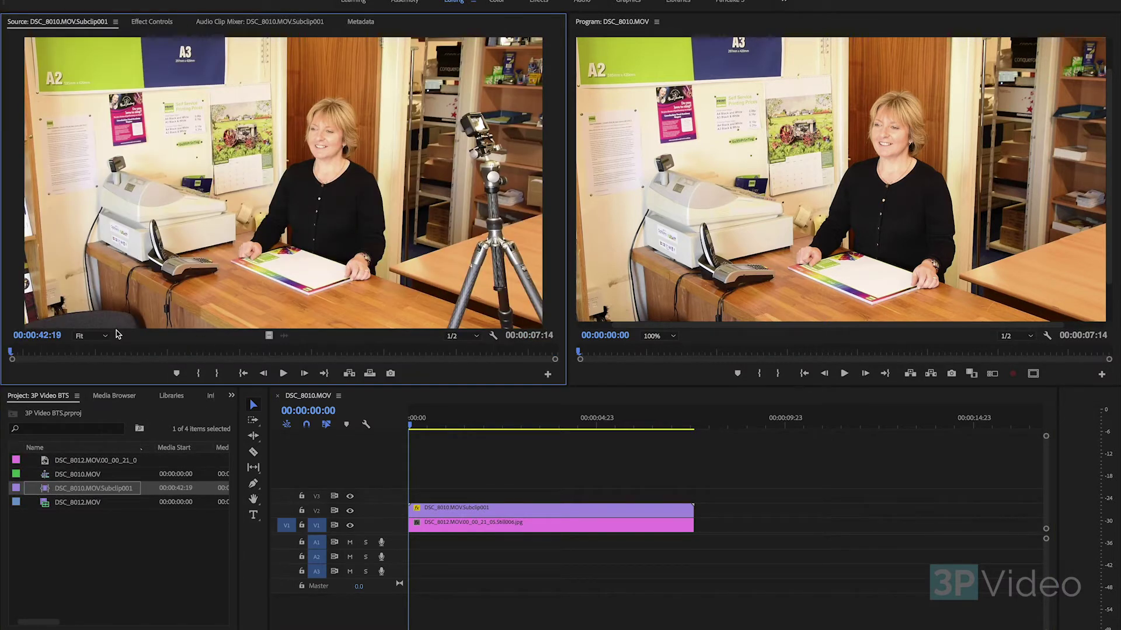
{"action": "key", "text": "space"}
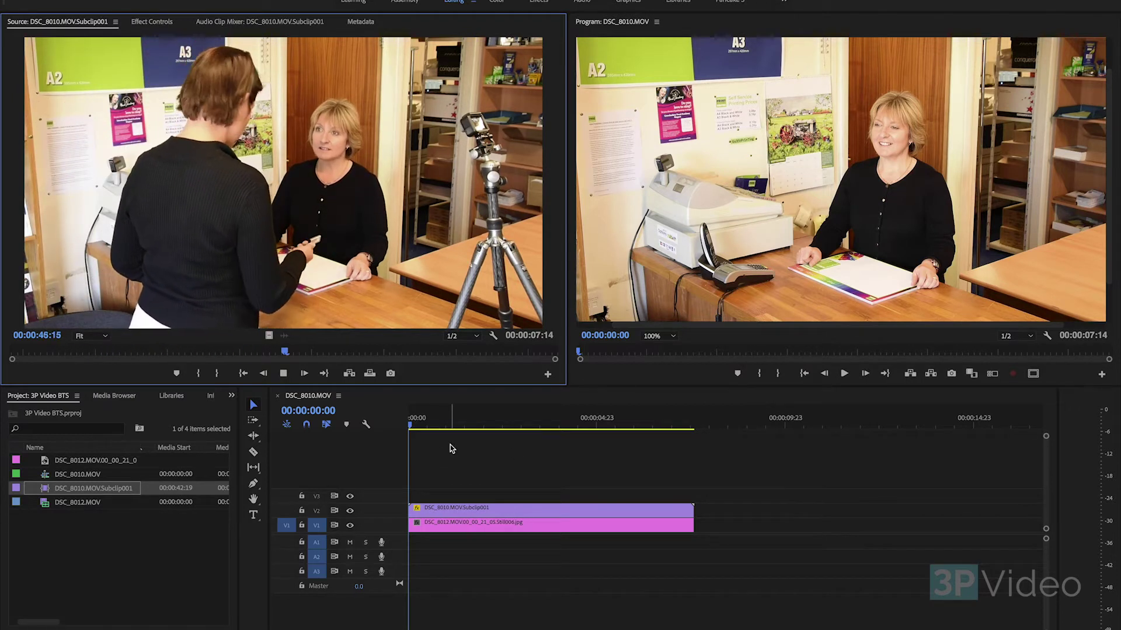
{"action": "left_click", "coordinate": [509, 461]}
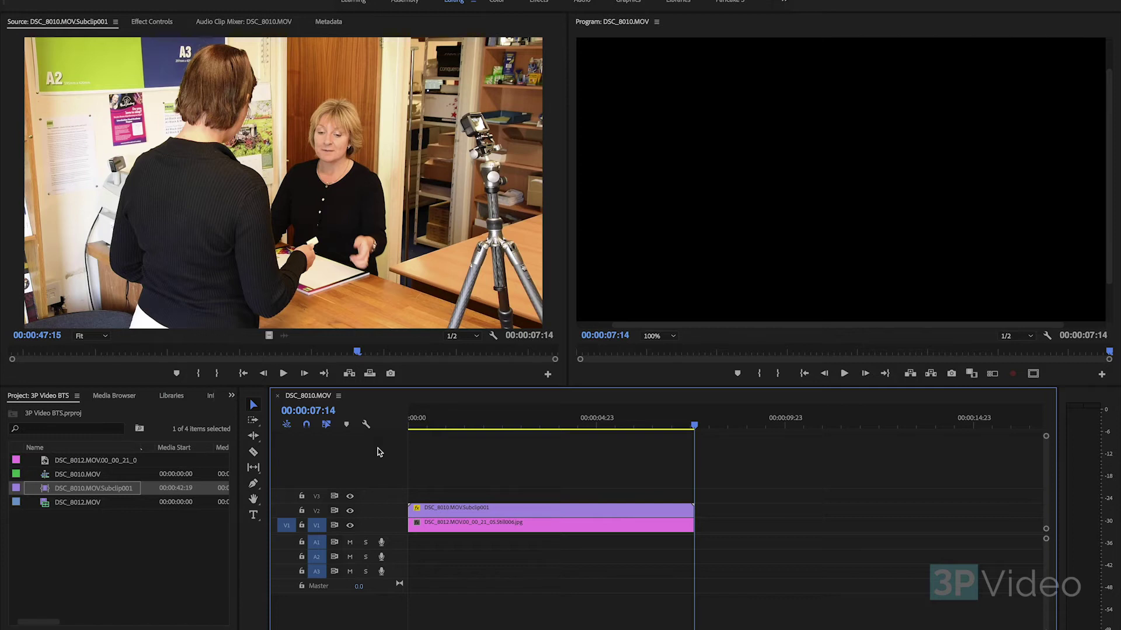
{"action": "left_click_drag", "start_coordinate": [692, 430], "coordinate": [407, 448]}
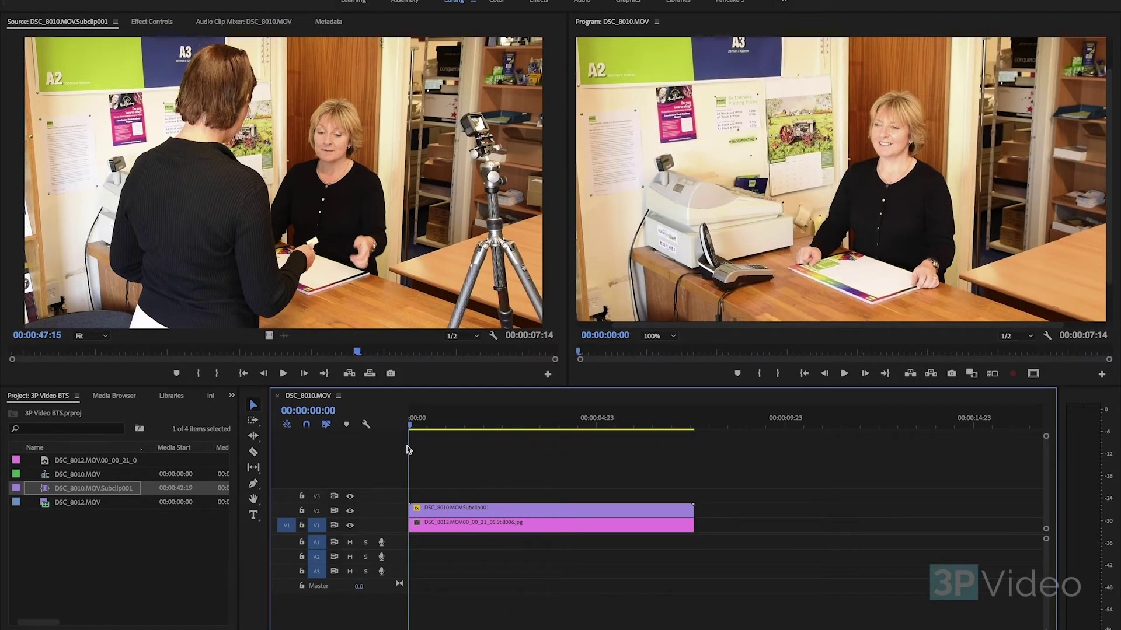